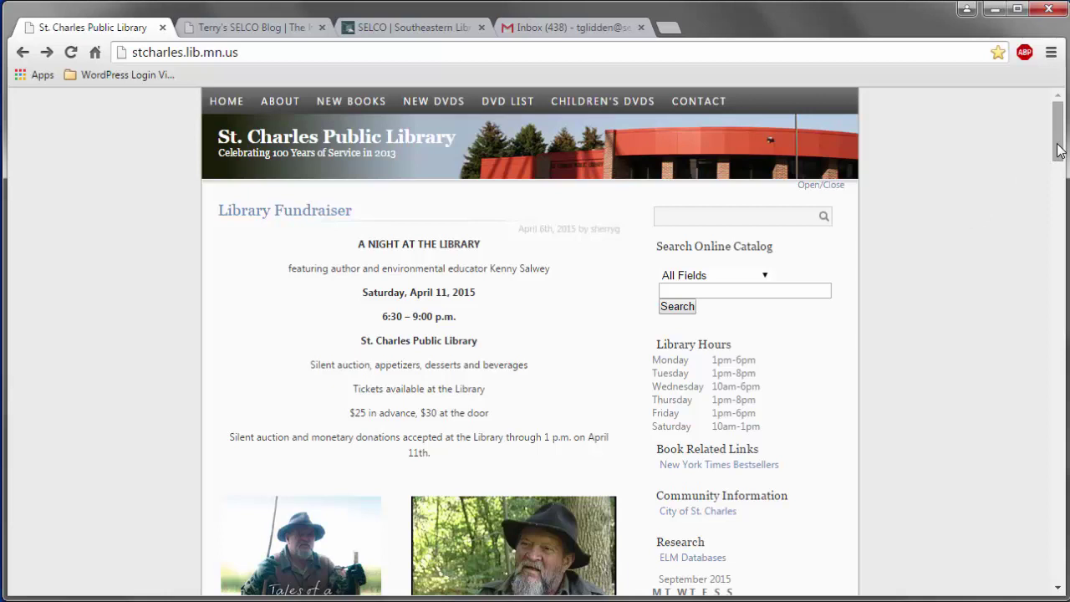
Step: Scroll the library home page down toward the Site Administration section
{"action": "left_click_drag", "start_coordinate": [1058, 149], "coordinate": [1058, 185]}
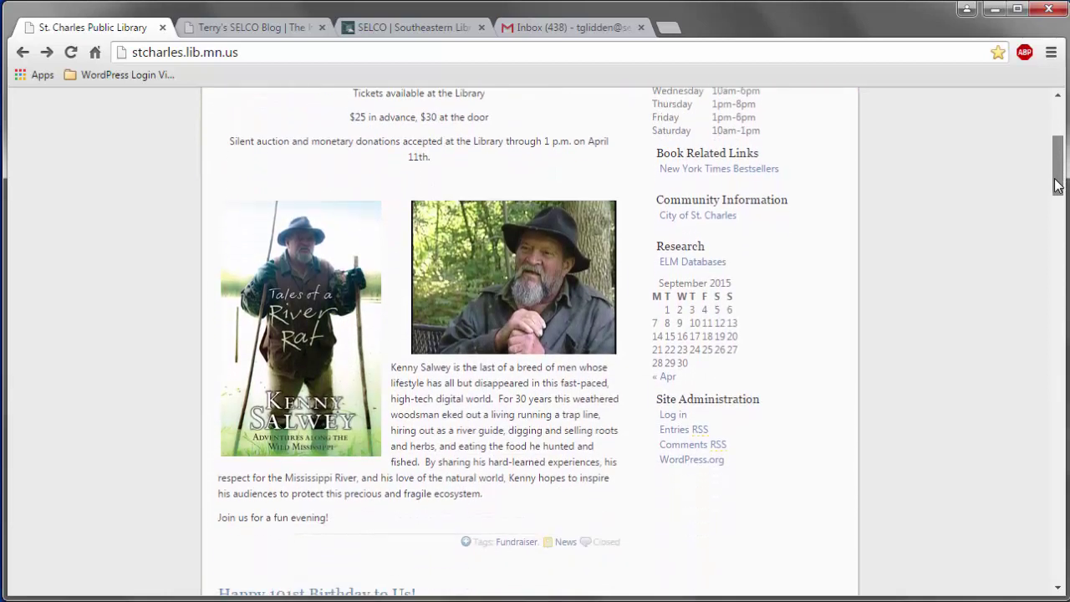
Step: Open the library's WordPress login page, then the login page for Terry's SELCO Blog
{"action": "left_click", "coordinate": [673, 417]}
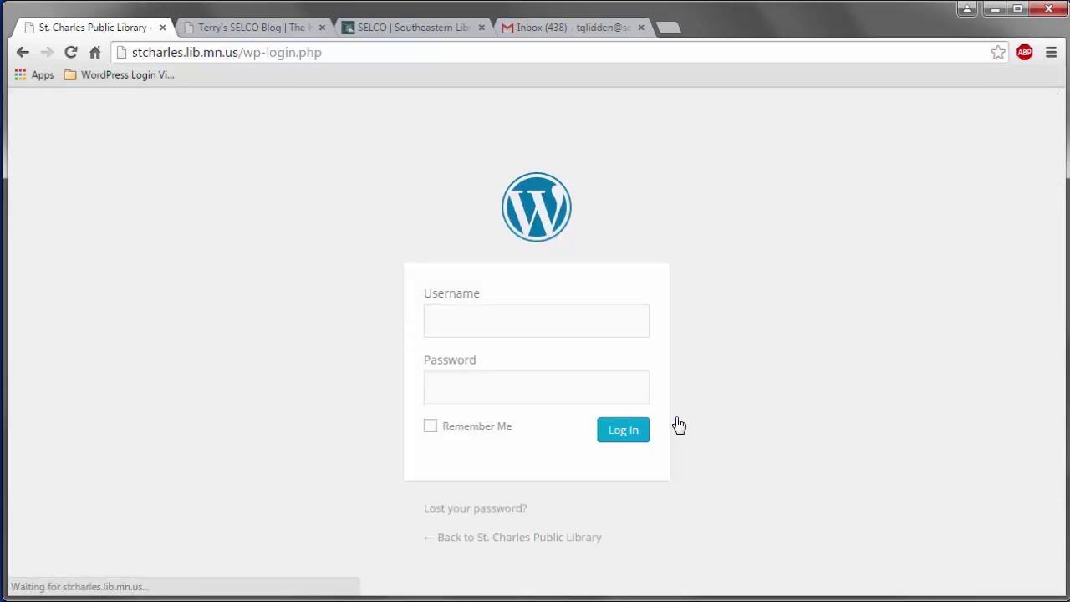
{"action": "left_click", "coordinate": [263, 23]}
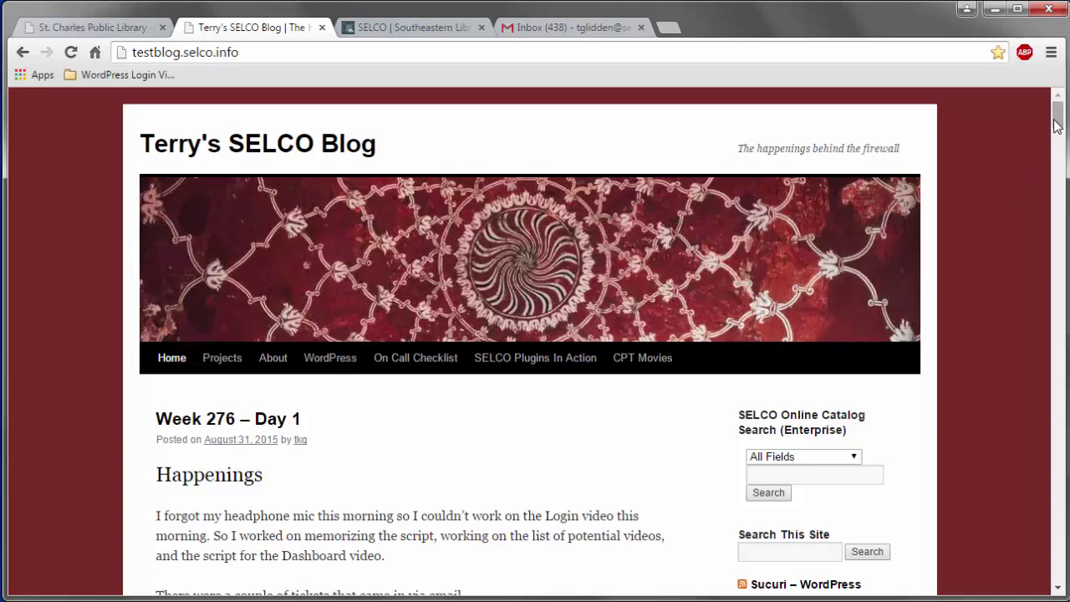
{"action": "left_click_drag", "start_coordinate": [1058, 125], "coordinate": [1056, 267]}
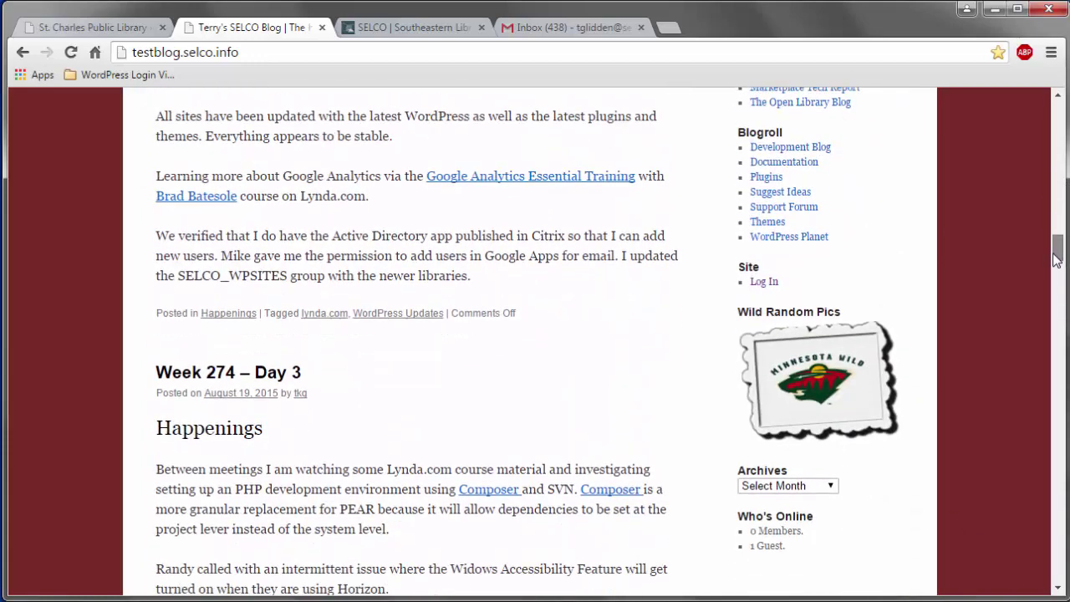
{"action": "left_click", "coordinate": [770, 287]}
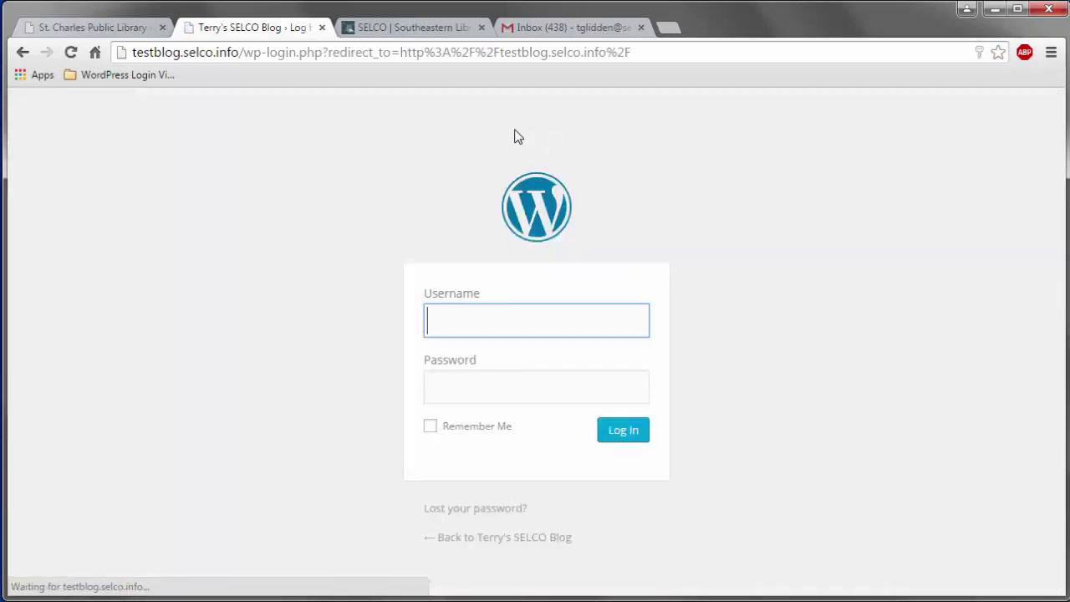
{"action": "left_click", "coordinate": [419, 30]}
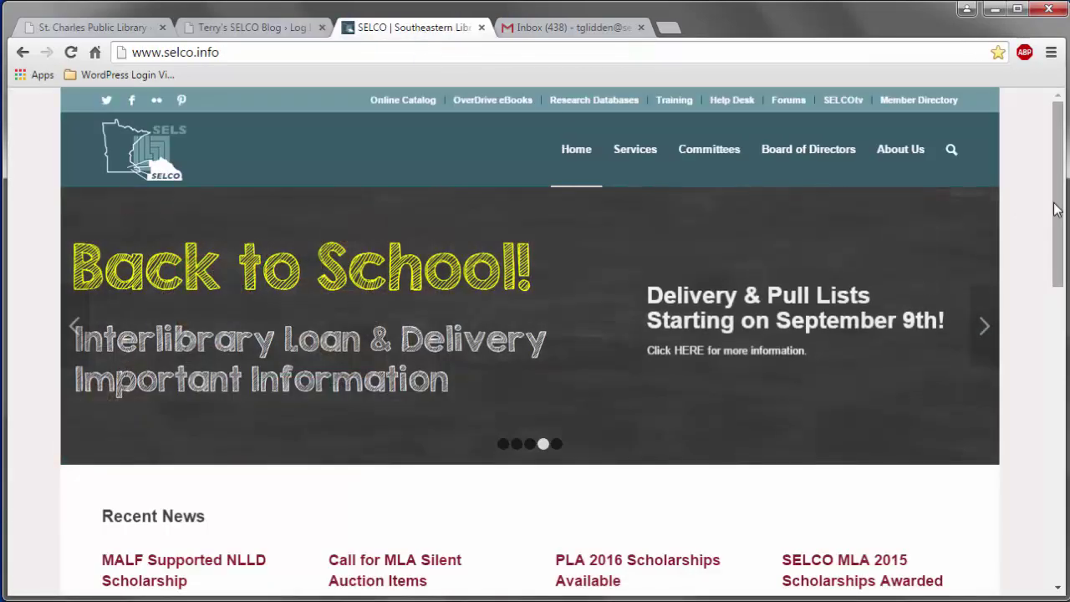
{"action": "left_click_drag", "start_coordinate": [1055, 209], "coordinate": [1051, 155]}
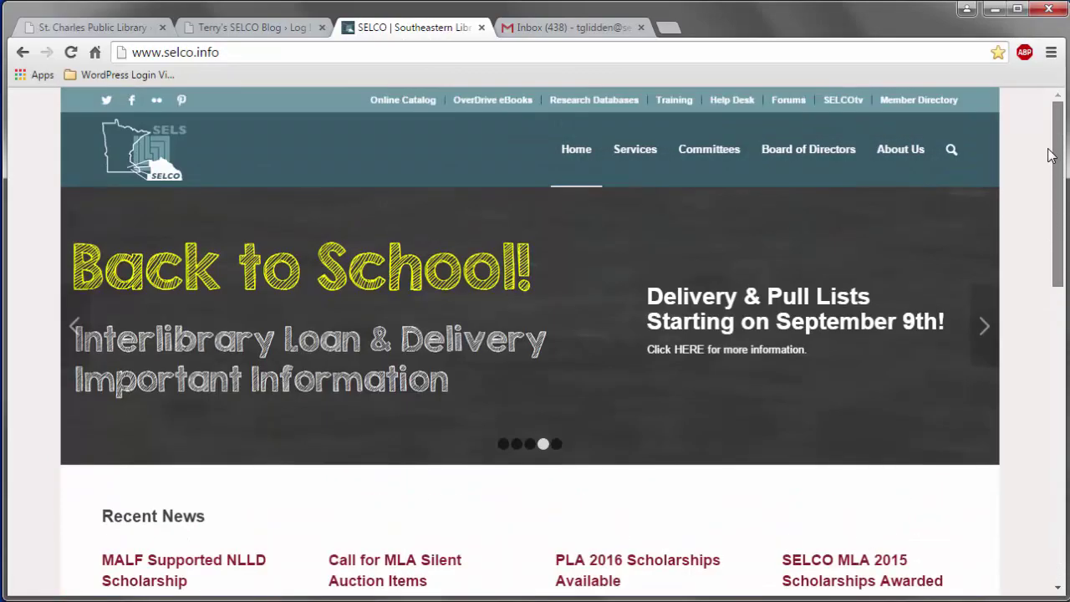
{"action": "left_click", "coordinate": [278, 53]}
{"action": "left_click", "coordinate": [278, 53]}
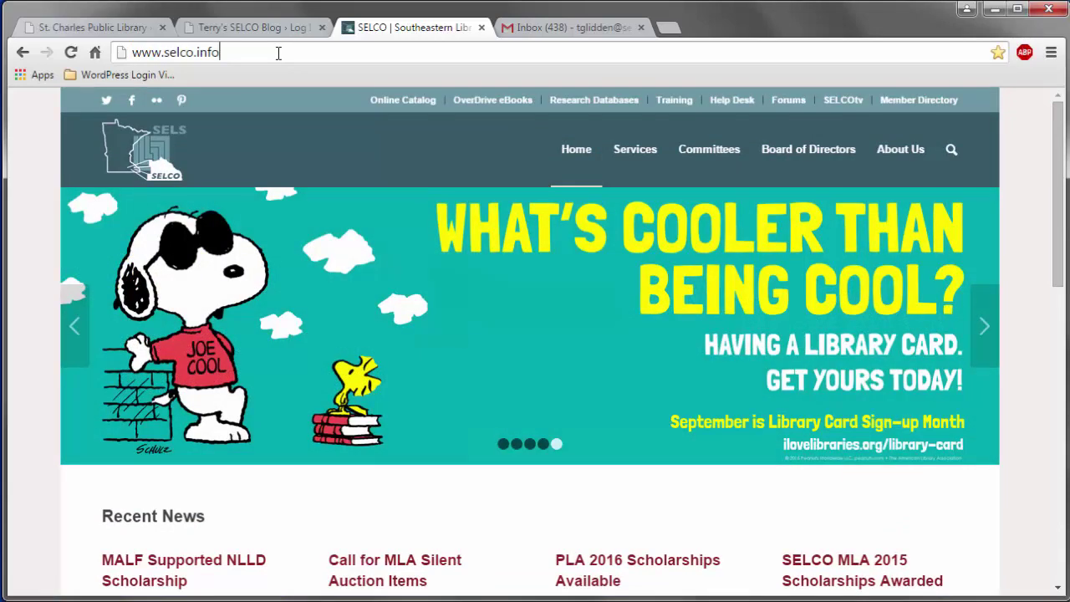
{"action": "type", "text": "/wp"}
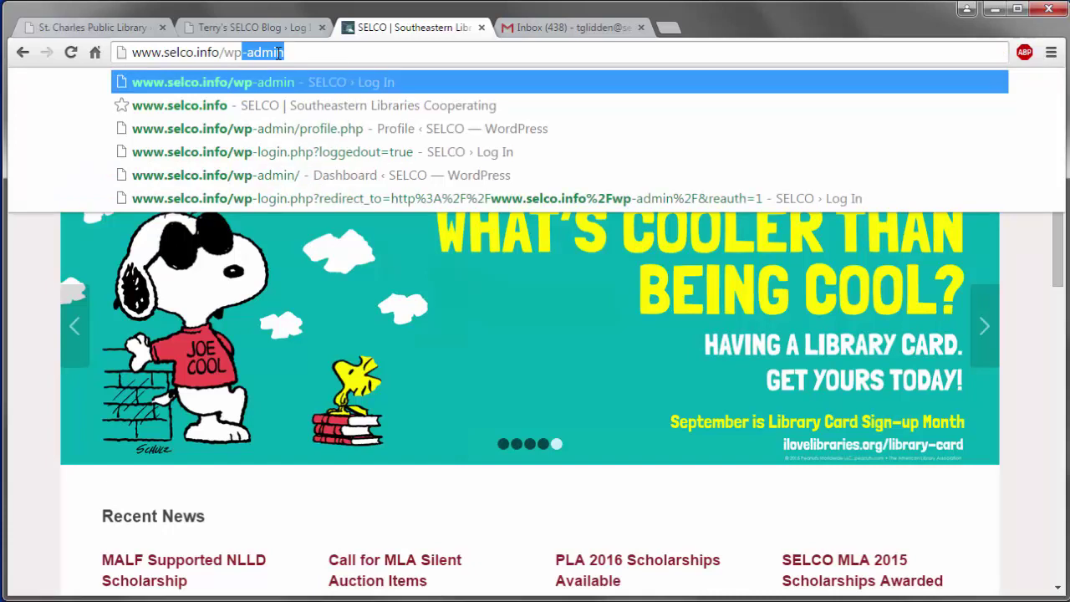
{"action": "type", "text": "-admin"}
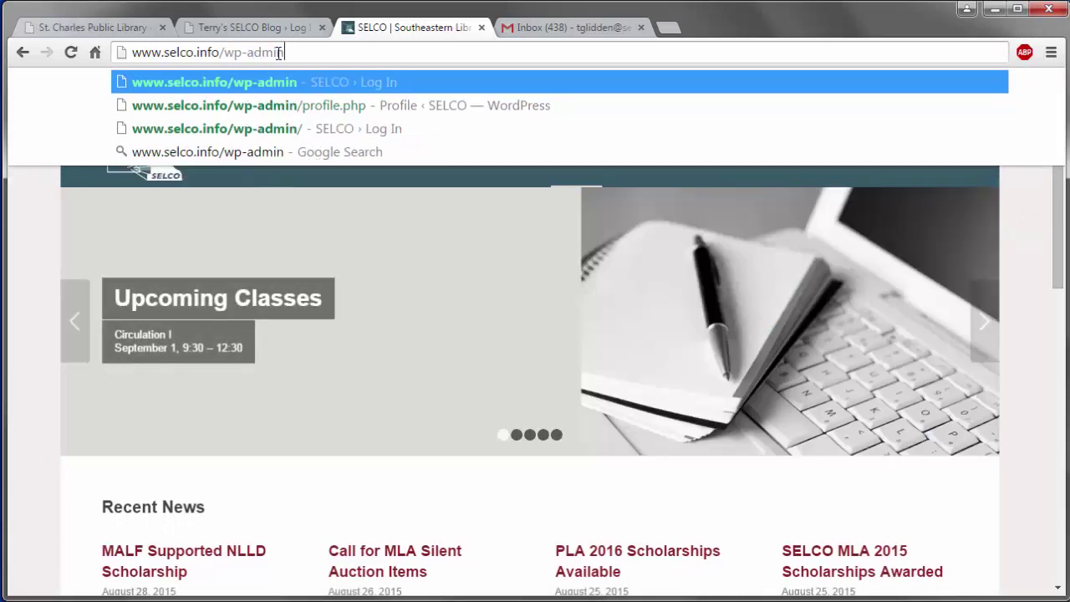
{"action": "key", "text": "Return"}
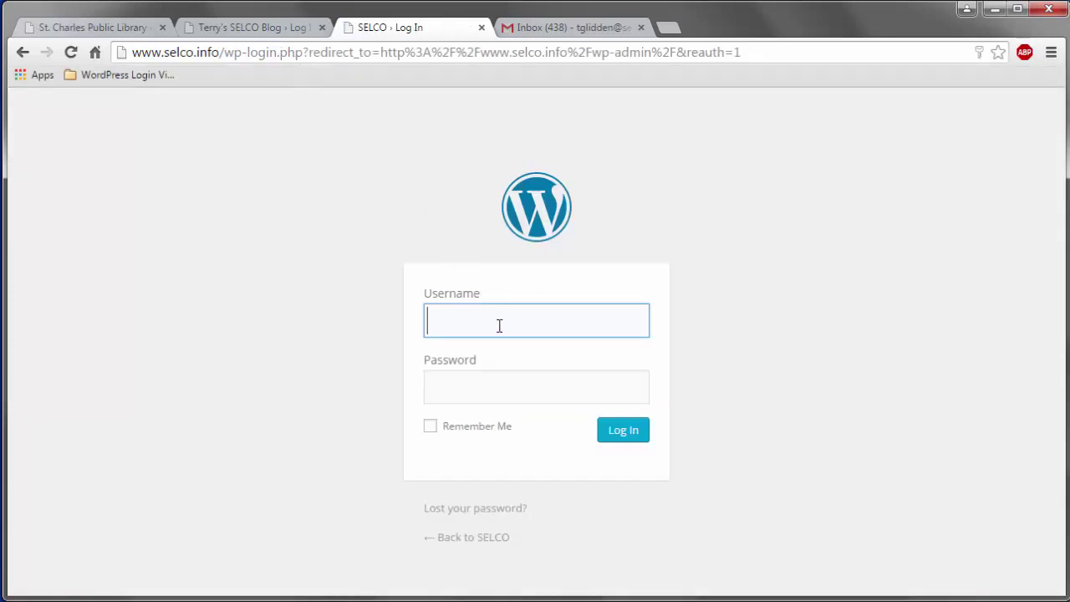
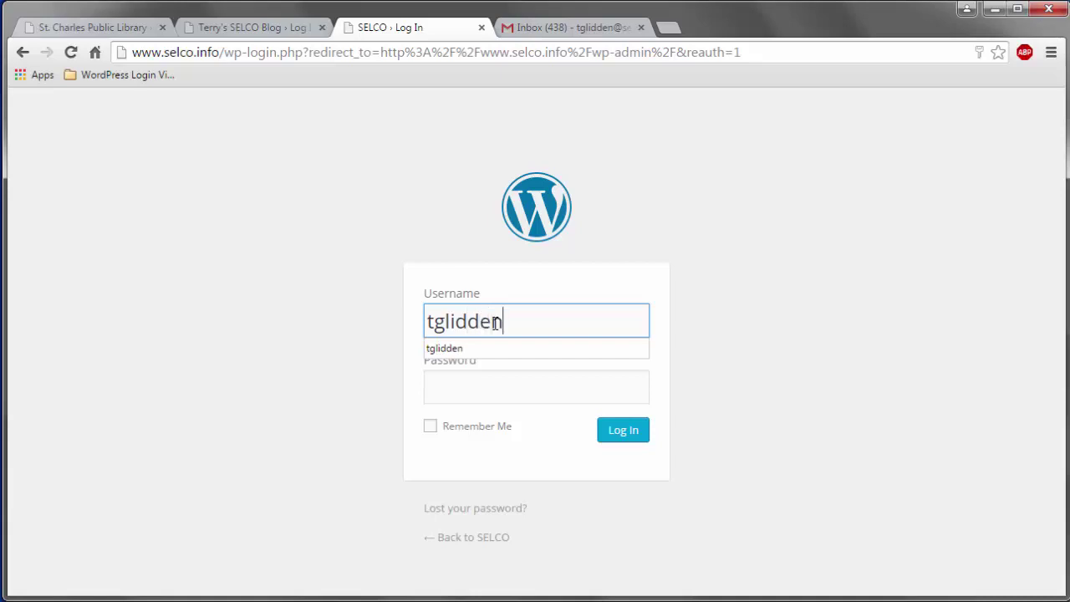
Step: Log in to the SELCO site with the account username and password, Remember Me ticked
{"action": "key", "text": "Tab"}
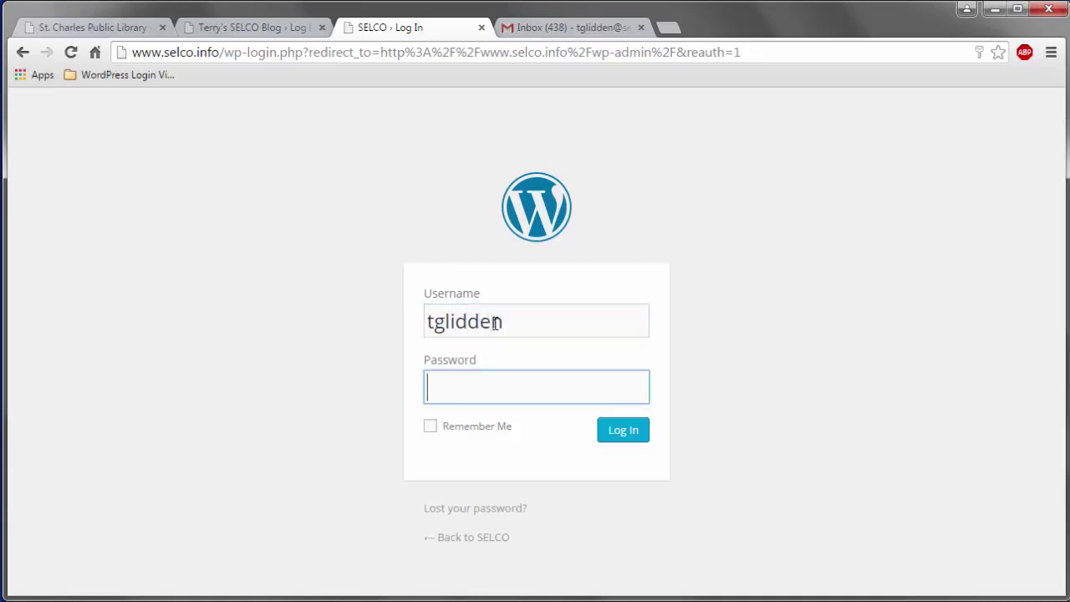
{"action": "type", "text": "********"}
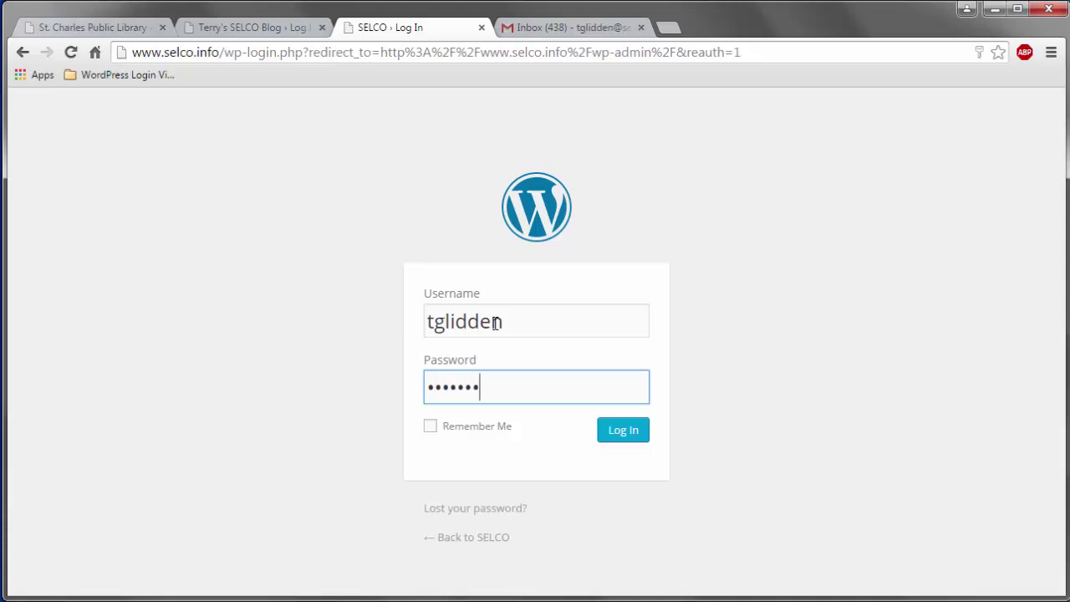
{"action": "type", "text": "*"}
{"action": "left_click", "coordinate": [466, 436]}
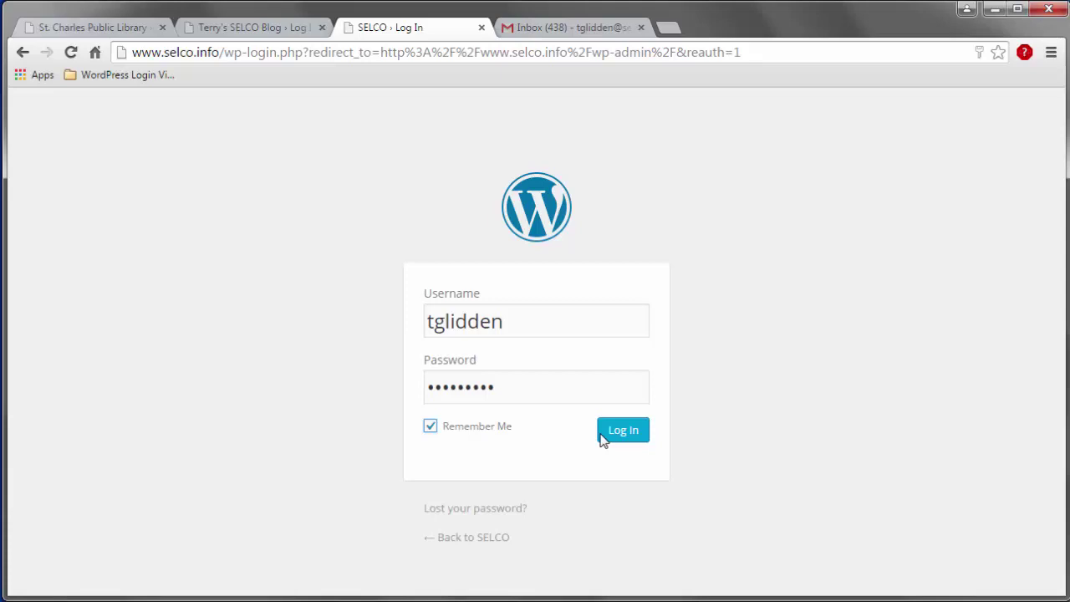
{"action": "left_click", "coordinate": [633, 441]}
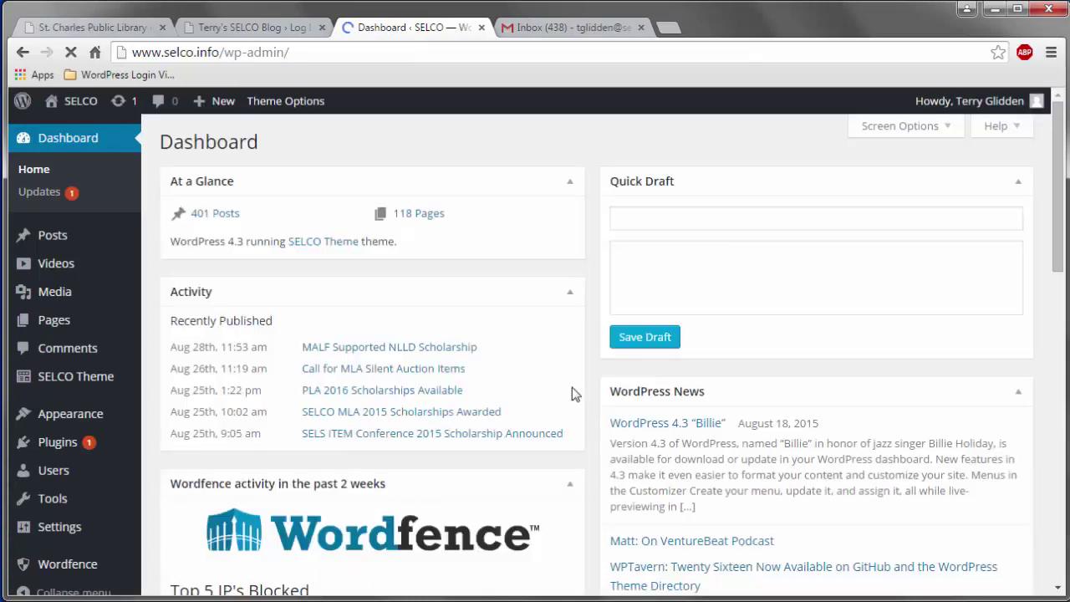
Step: From the blog's login page, request a new password using the account's e-mail address
{"action": "left_click", "coordinate": [261, 27]}
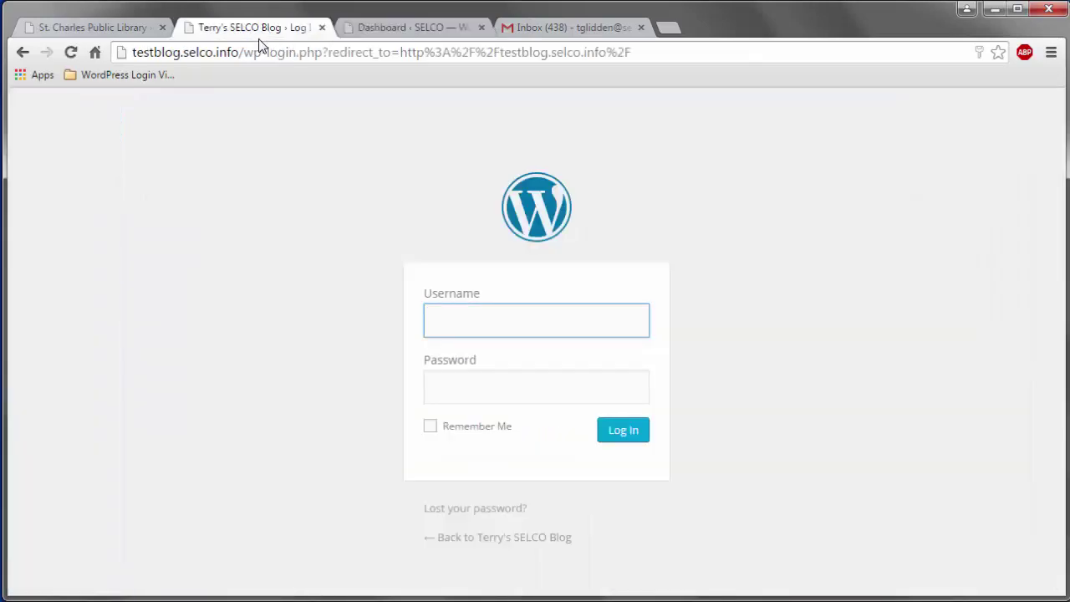
{"action": "left_click", "coordinate": [485, 512]}
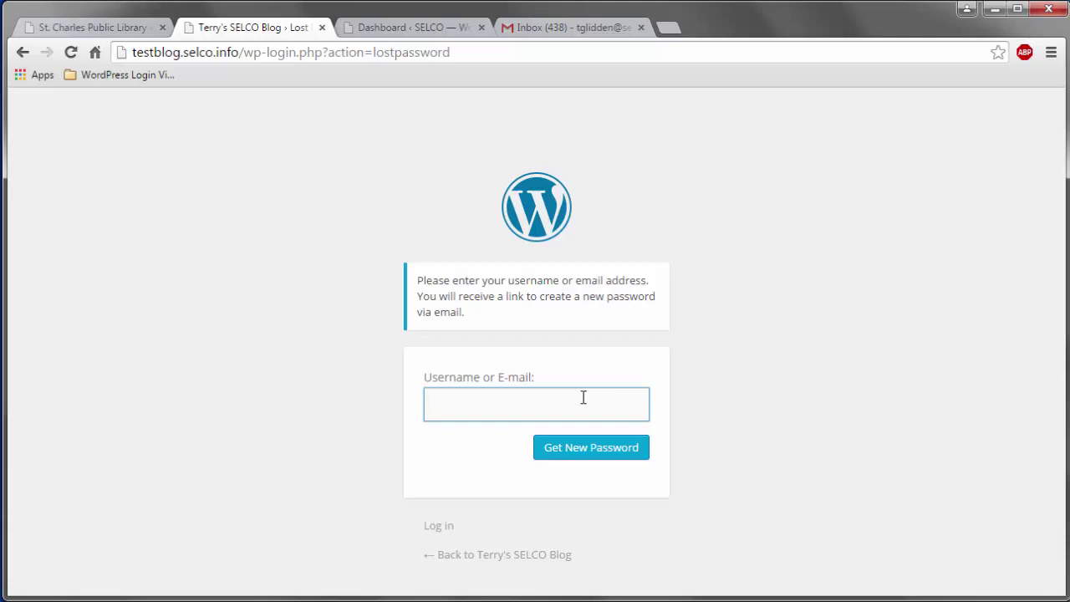
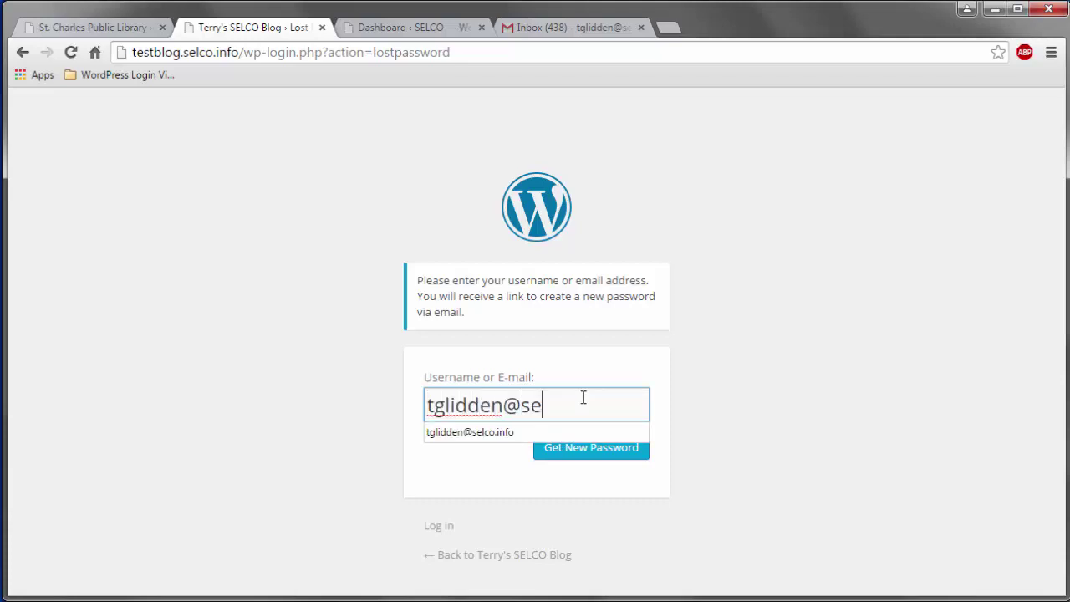
{"action": "left_click", "coordinate": [605, 458]}
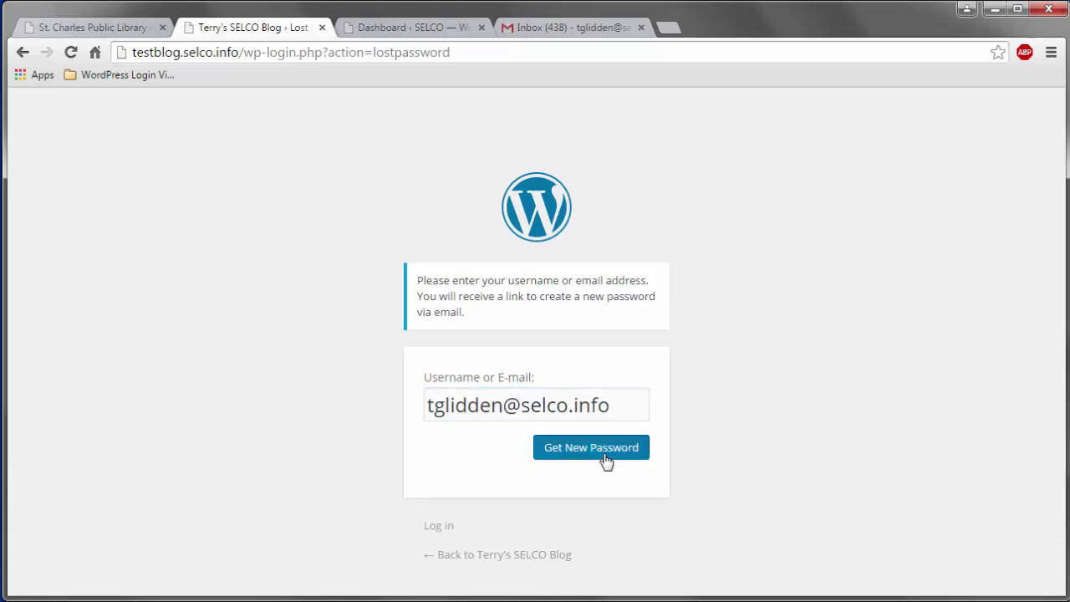
{"action": "left_click", "coordinate": [606, 460]}
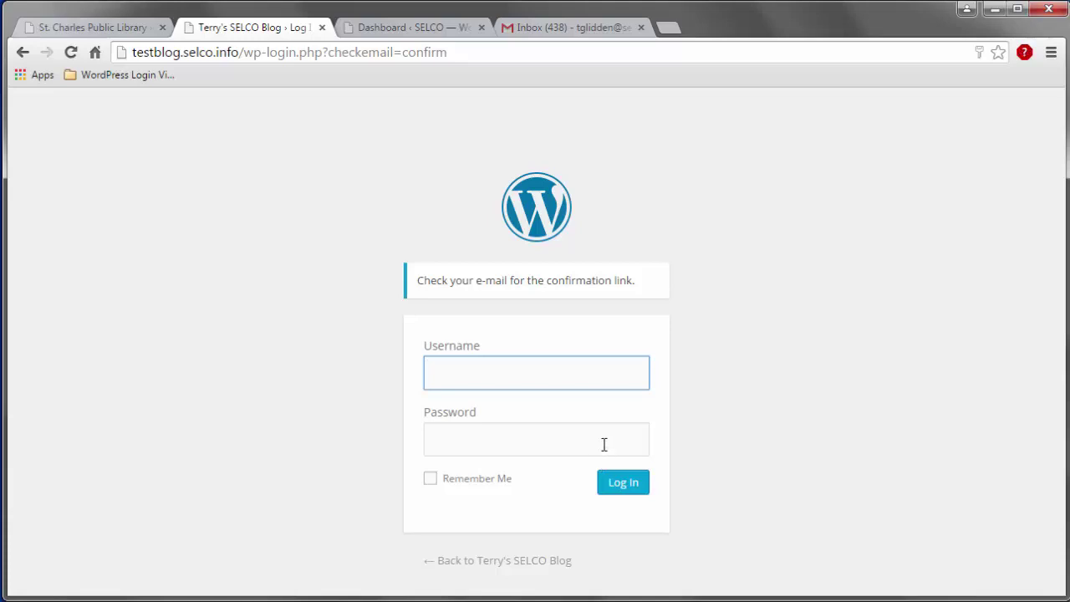
Step: Open the WordPress Password Reset email in the Gmail inbox
{"action": "left_click", "coordinate": [583, 30]}
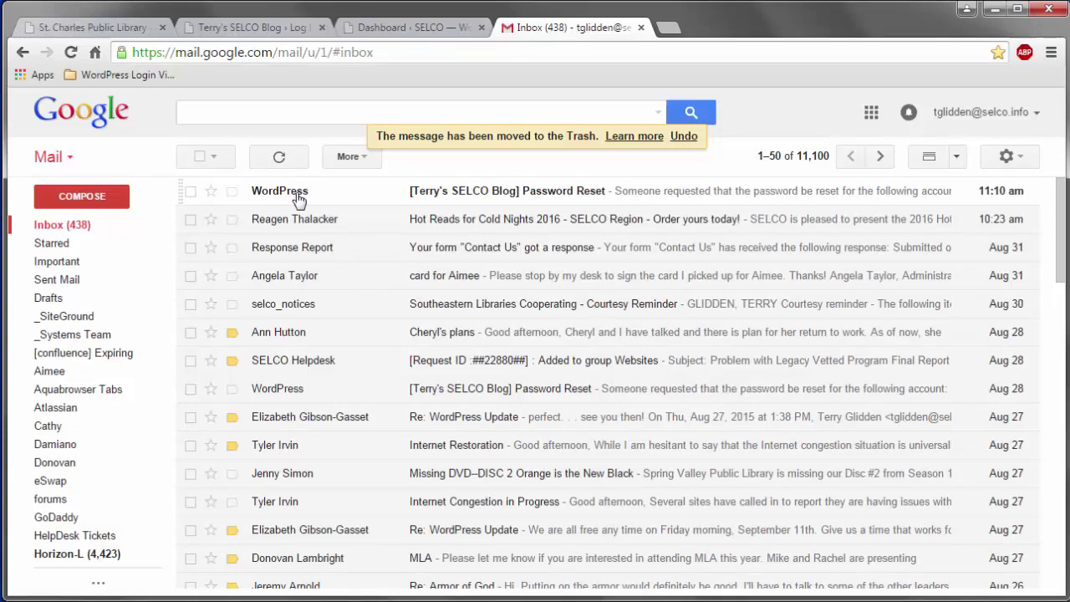
{"action": "mouse_move", "coordinate": [299, 199]}
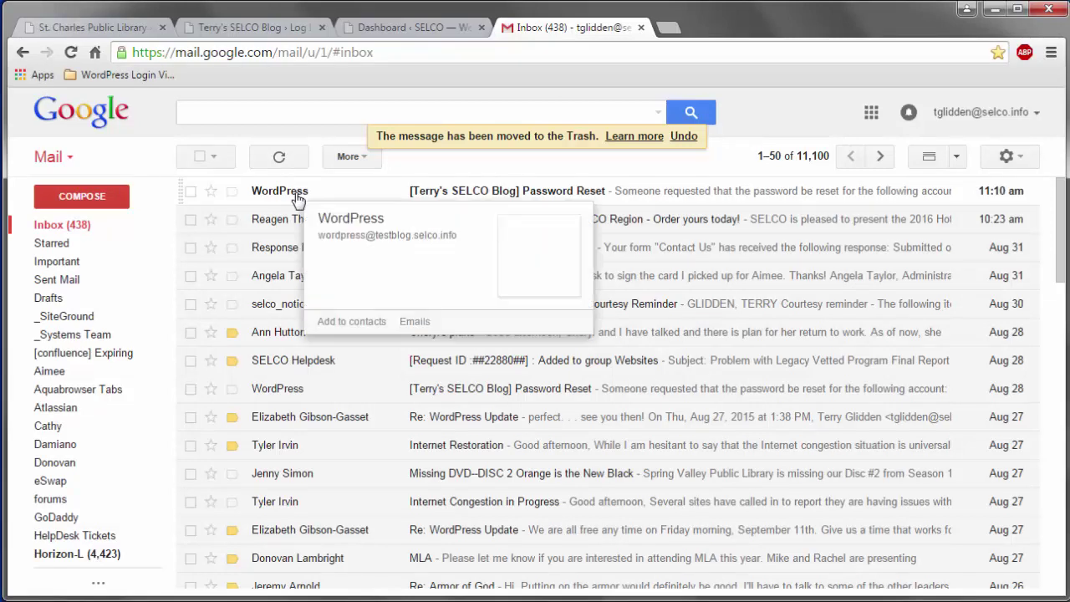
{"action": "left_click", "coordinate": [579, 199]}
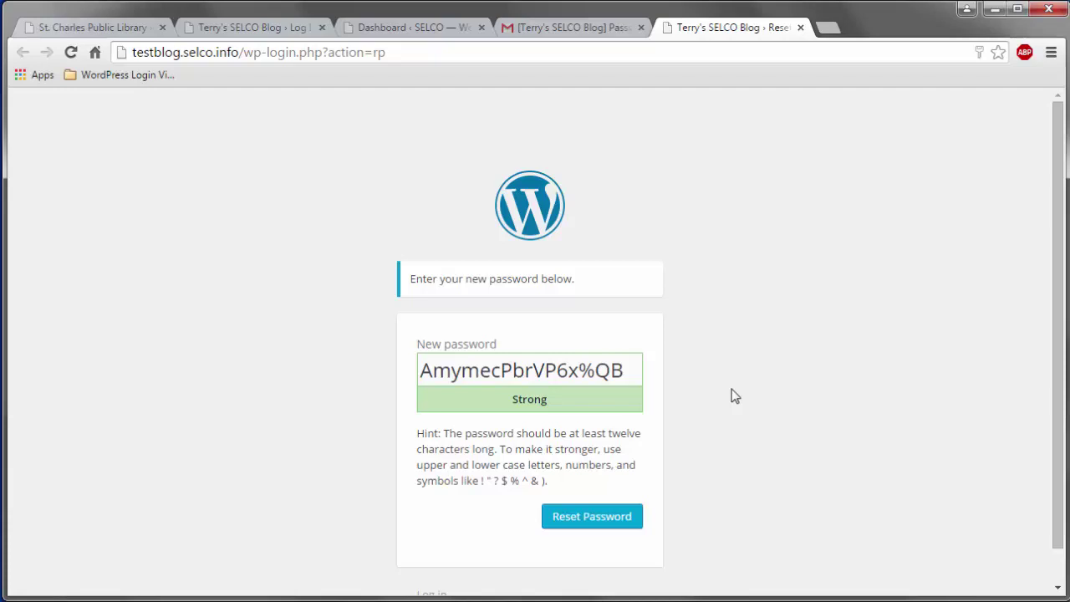
Step: Copy the suggested strong password, then reset using a self-chosen password instead
{"action": "left_click_drag", "start_coordinate": [636, 370], "coordinate": [410, 368]}
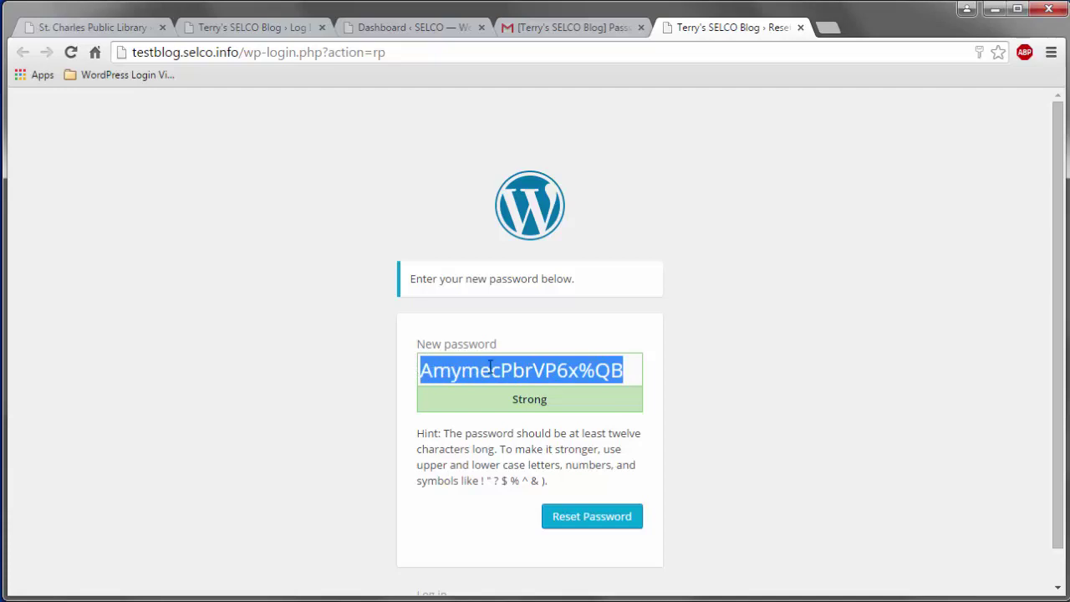
{"action": "right_click", "coordinate": [555, 373]}
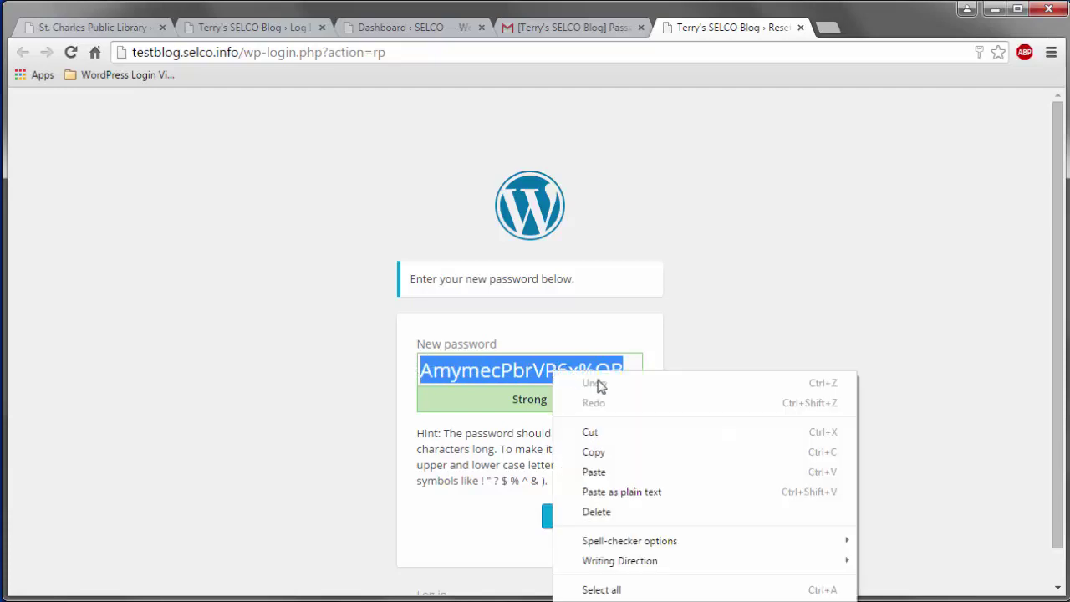
{"action": "left_click", "coordinate": [608, 455]}
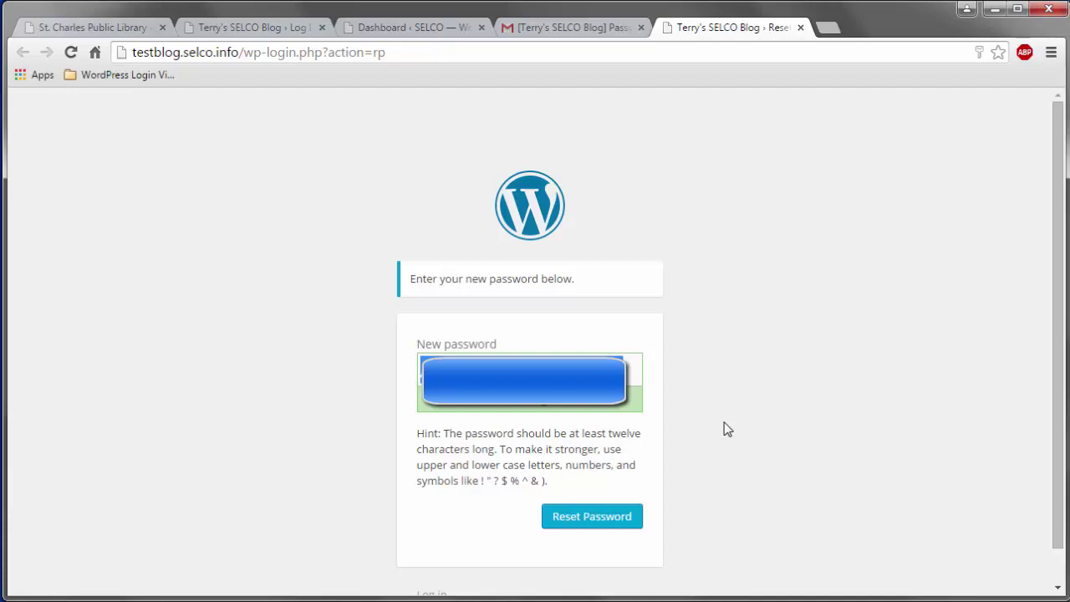
{"action": "type", "text": "password"}
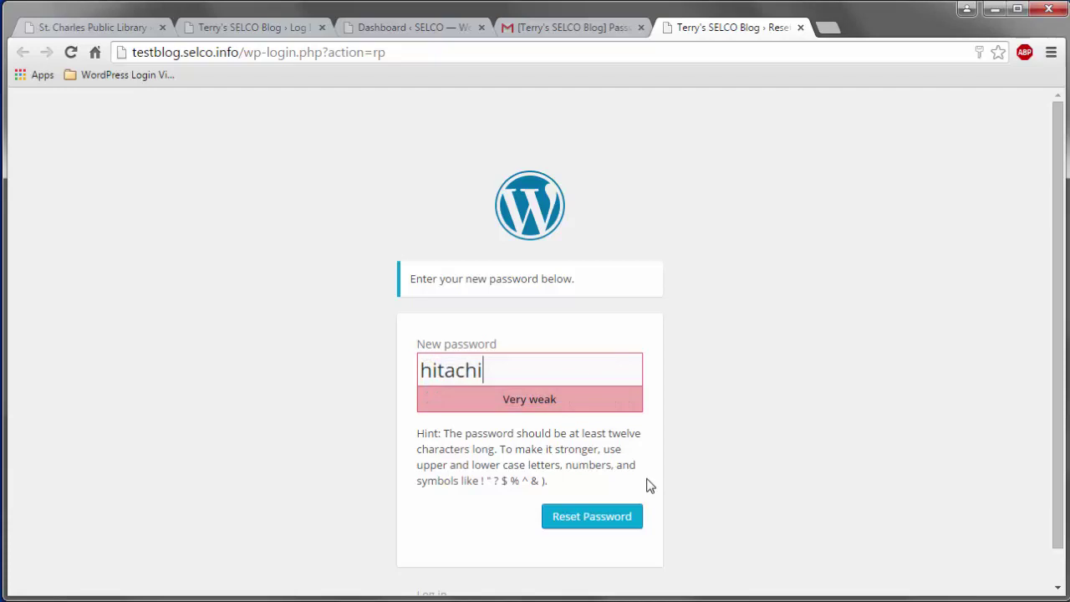
{"action": "left_click", "coordinate": [592, 518]}
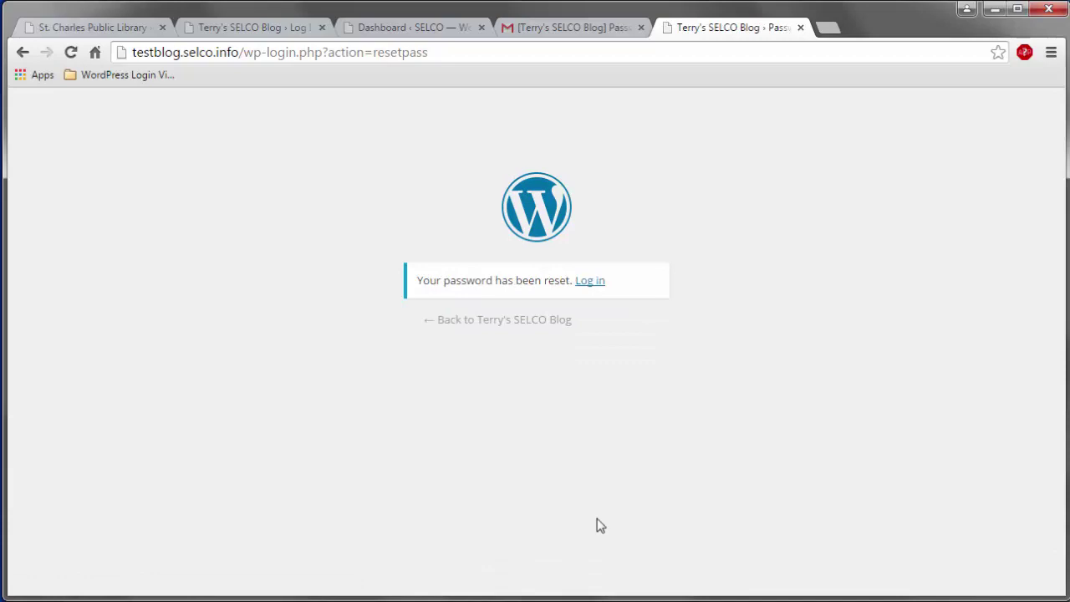
Step: Log in to Terry's SELCO Blog with the account username and the new password
{"action": "left_click", "coordinate": [591, 285]}
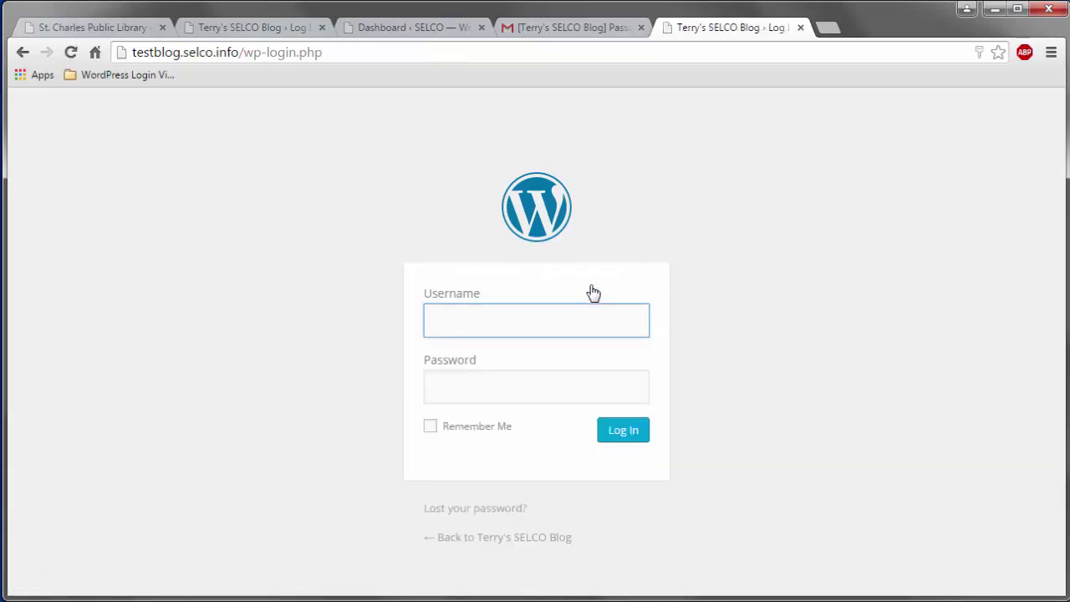
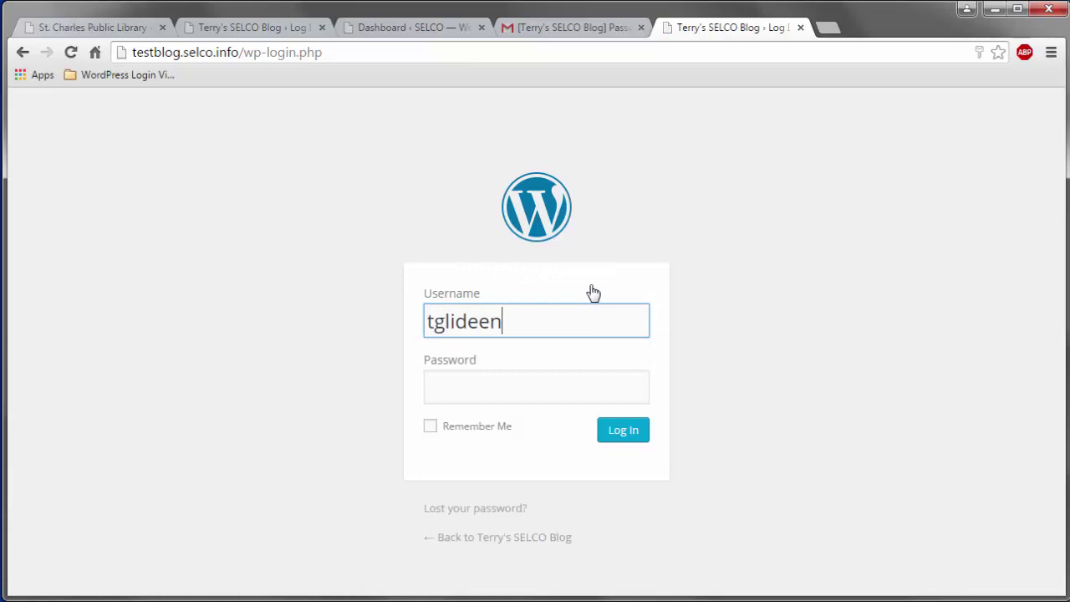
{"action": "key", "text": "Tab"}
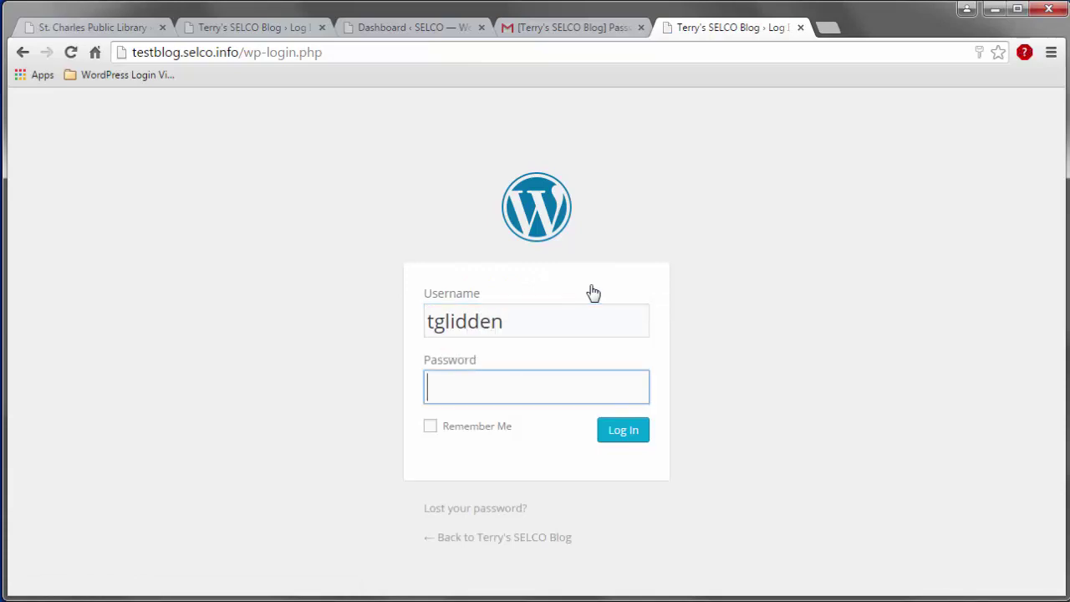
{"action": "type", "text": "••••••"}
{"action": "left_click", "coordinate": [627, 440]}
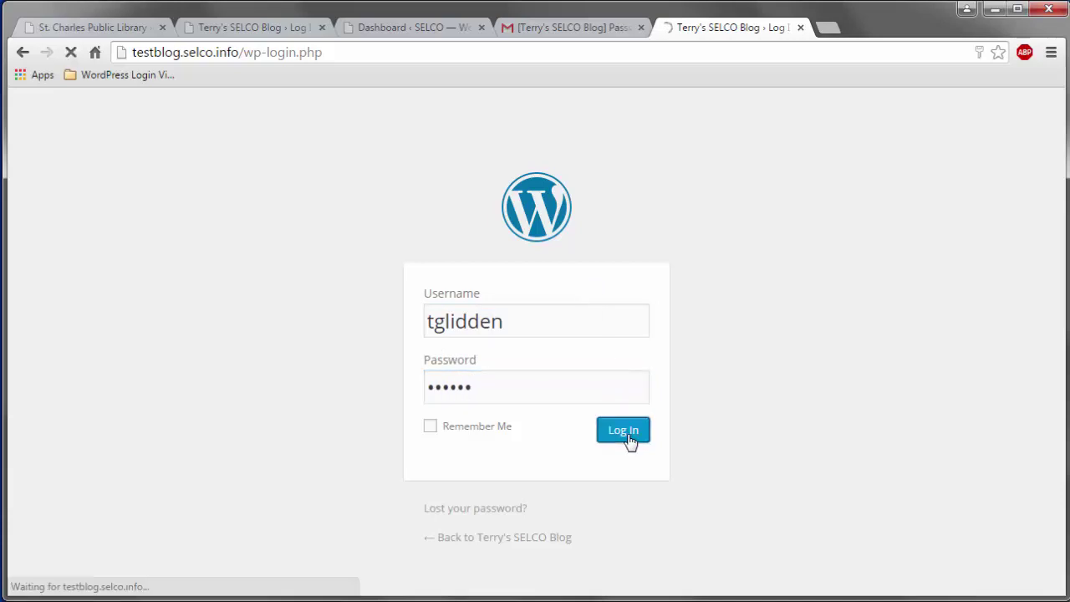